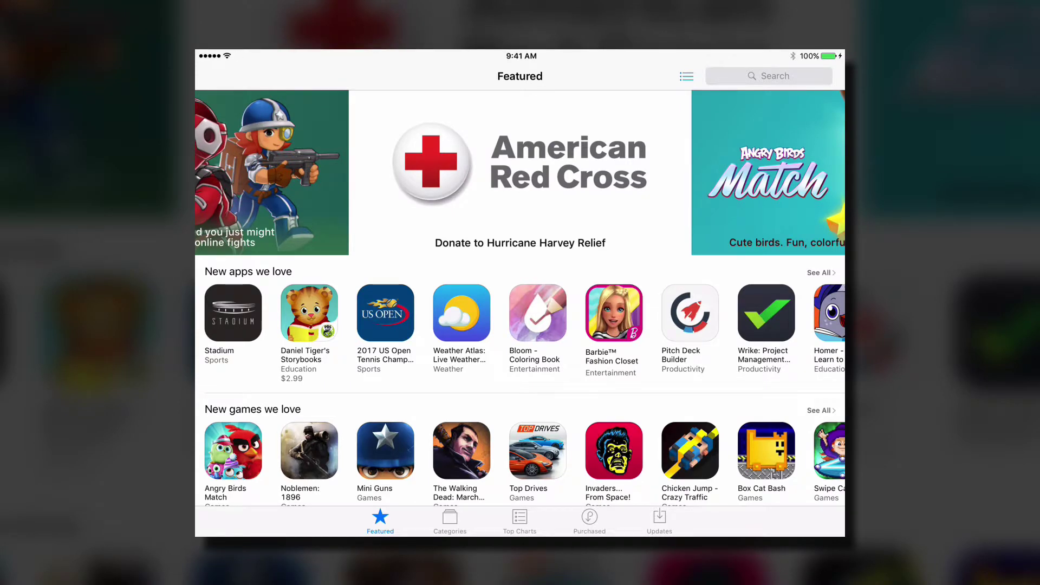
# Search the App Store for 'fing' and install Fing - Network Scanner on the iPad.
pyautogui.click(770, 75)
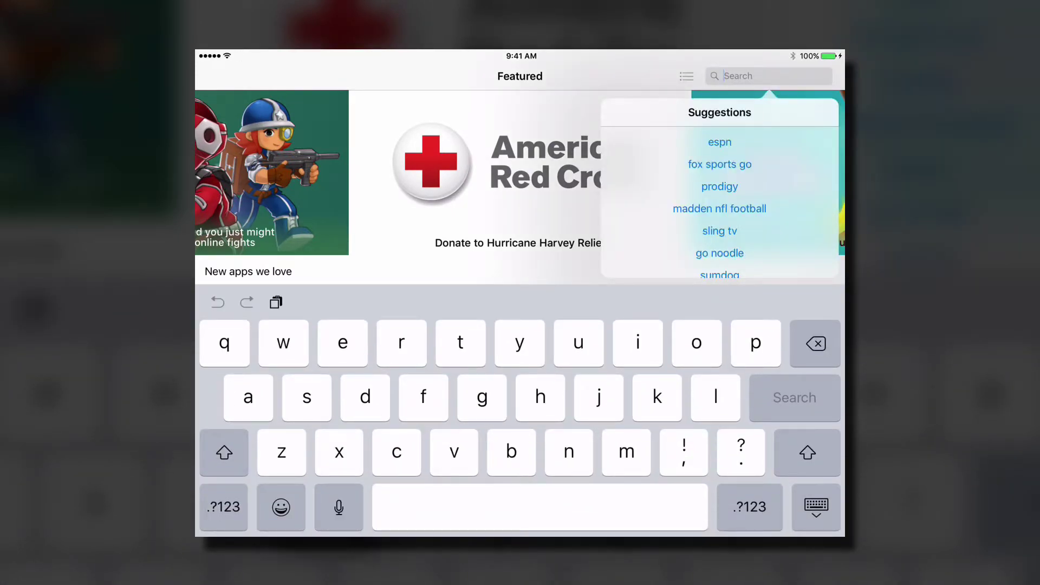
pyautogui.write('fing')
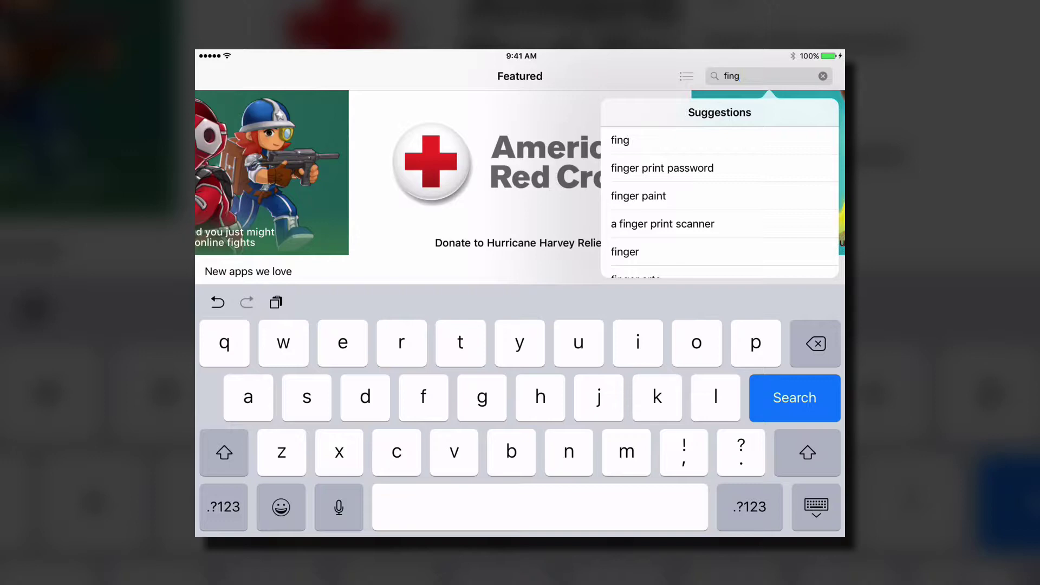
pyautogui.press('Return')
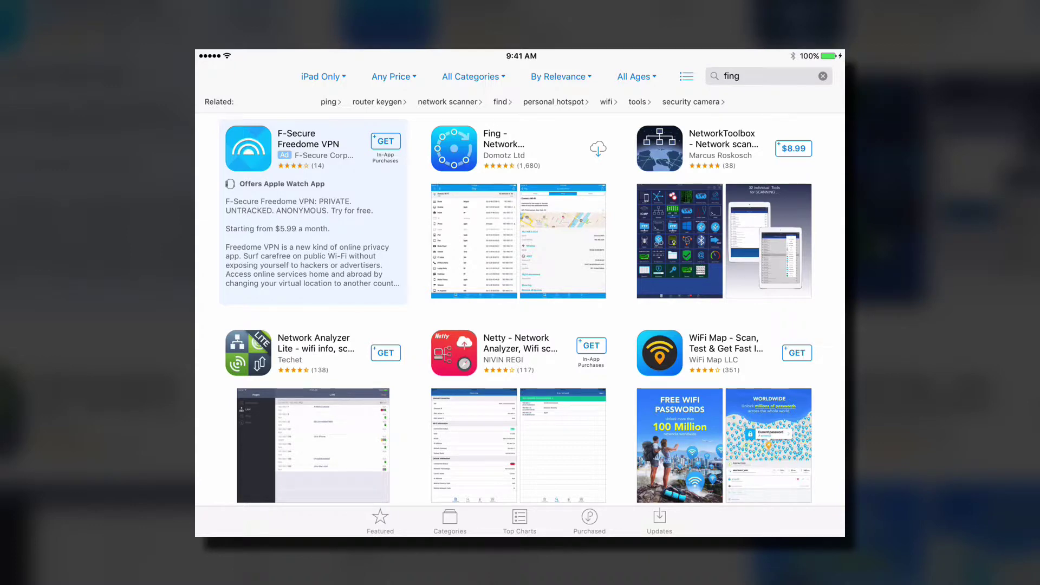
pyautogui.click(454, 149)
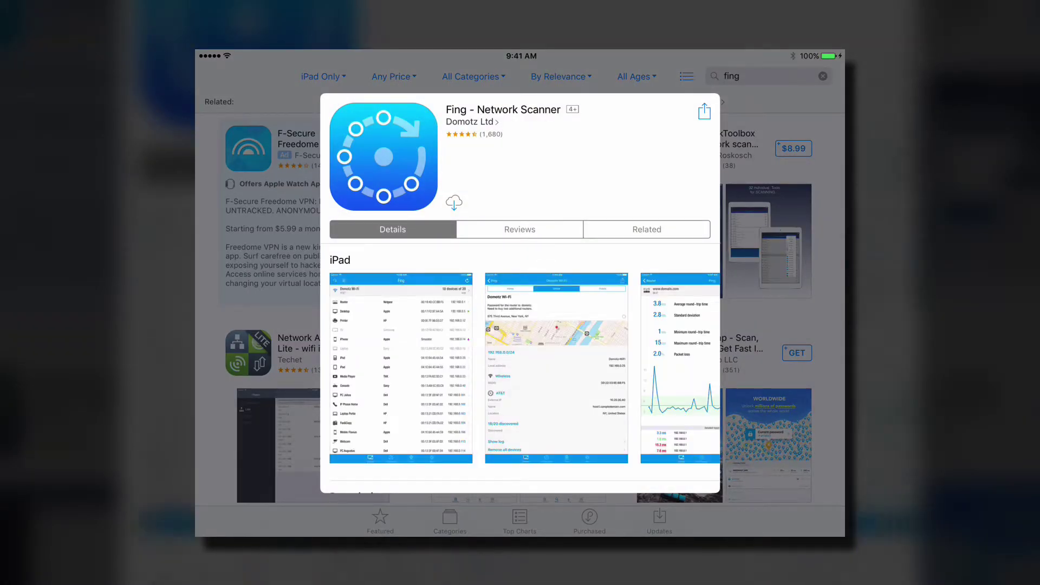
pyautogui.scroll(-5, 520, 368)
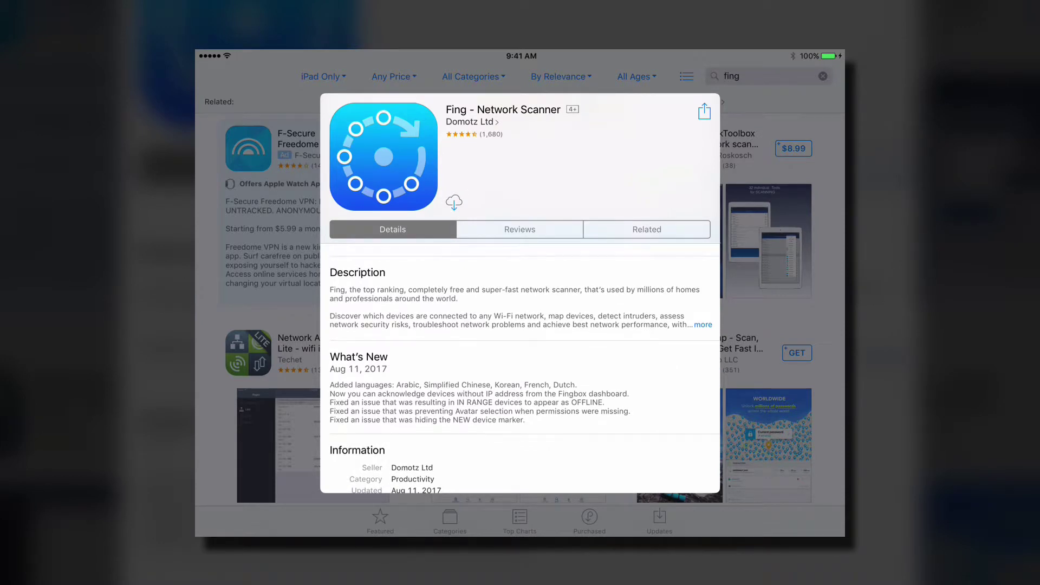
pyautogui.click(454, 202)
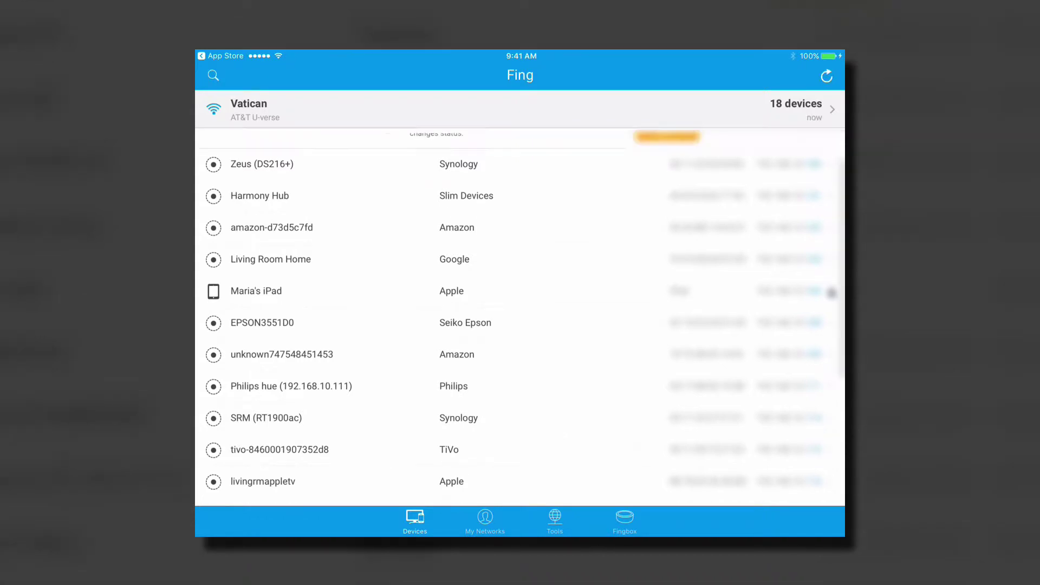
# Find and select the itach02b21b (Global Cache) device among Fing's 18 scanned devices.
pyautogui.scroll(-4, 520, 317)
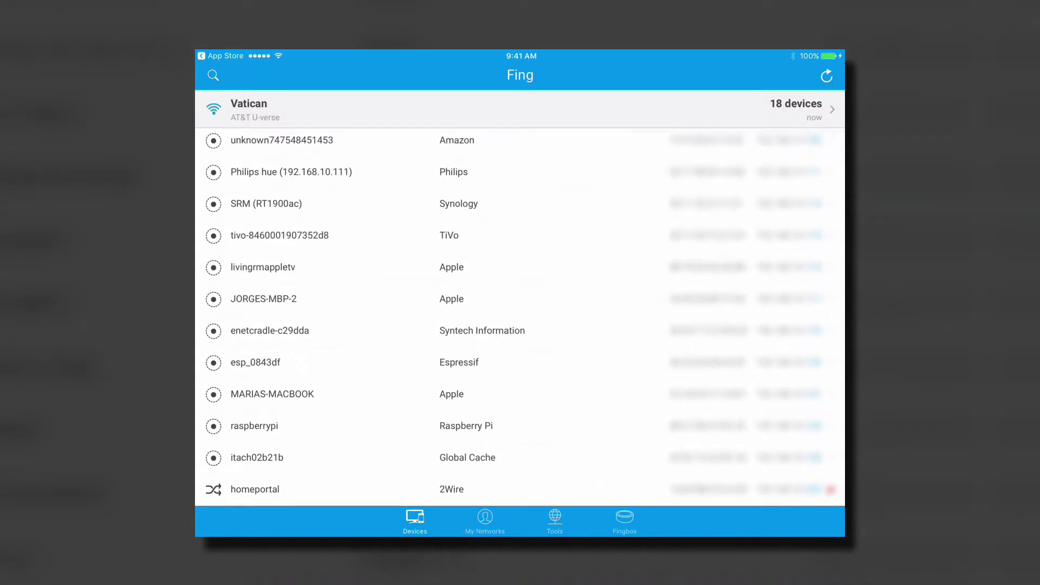
pyautogui.click(379, 458)
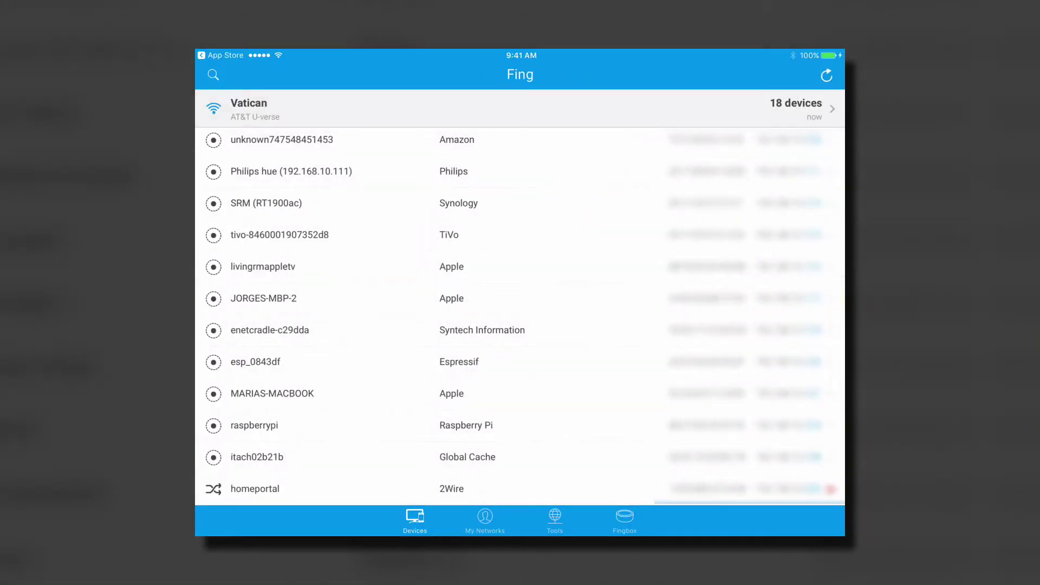
pyautogui.scroll(6, 520, 314)
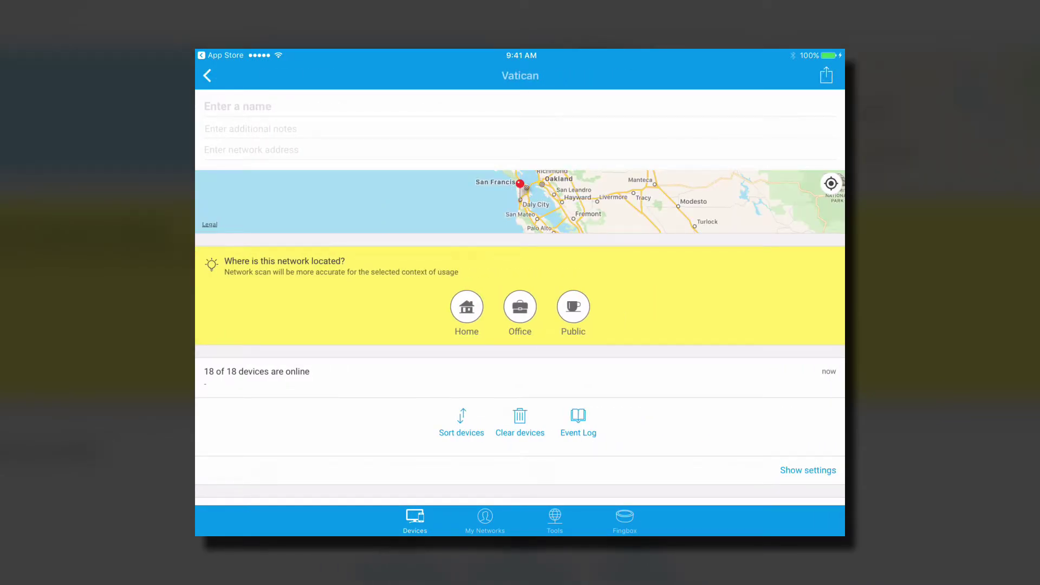
# Scroll through the Vatican network's detail page to find the gateway address 192.168.10.254.
pyautogui.scroll(-5, 520, 289)
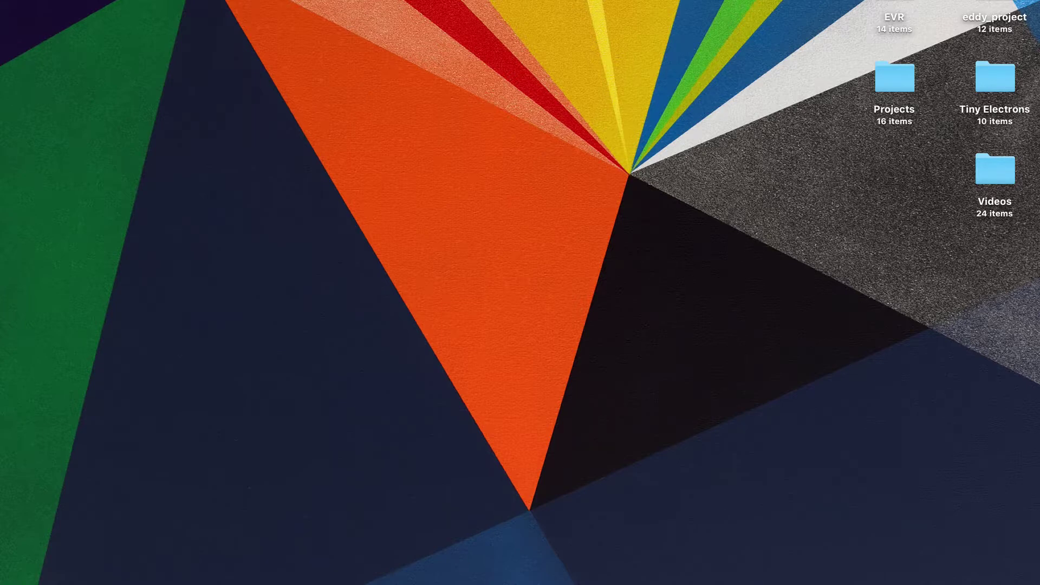
pyautogui.moveTo(419, 582)
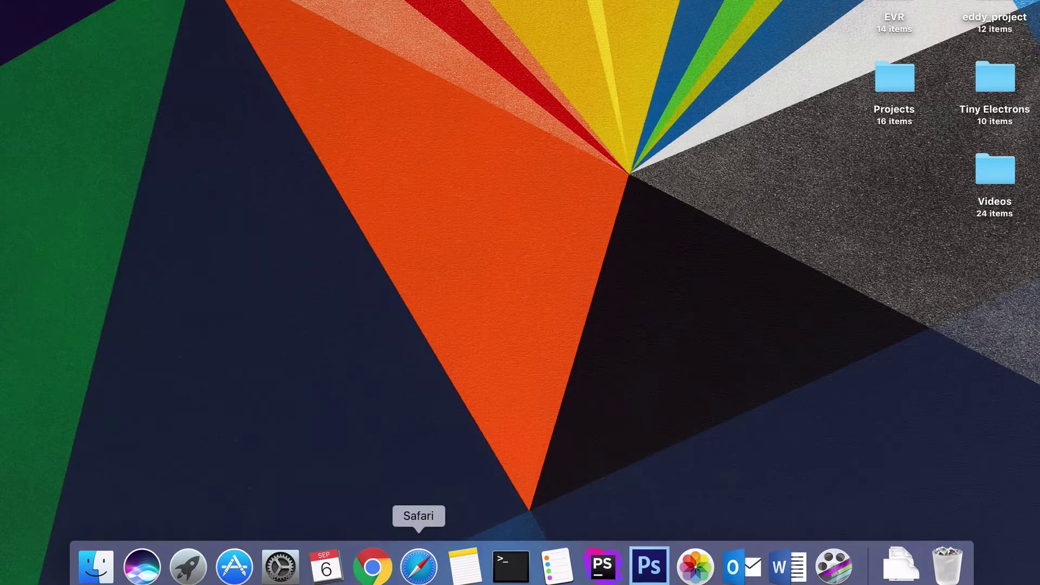
pyautogui.click(418, 573)
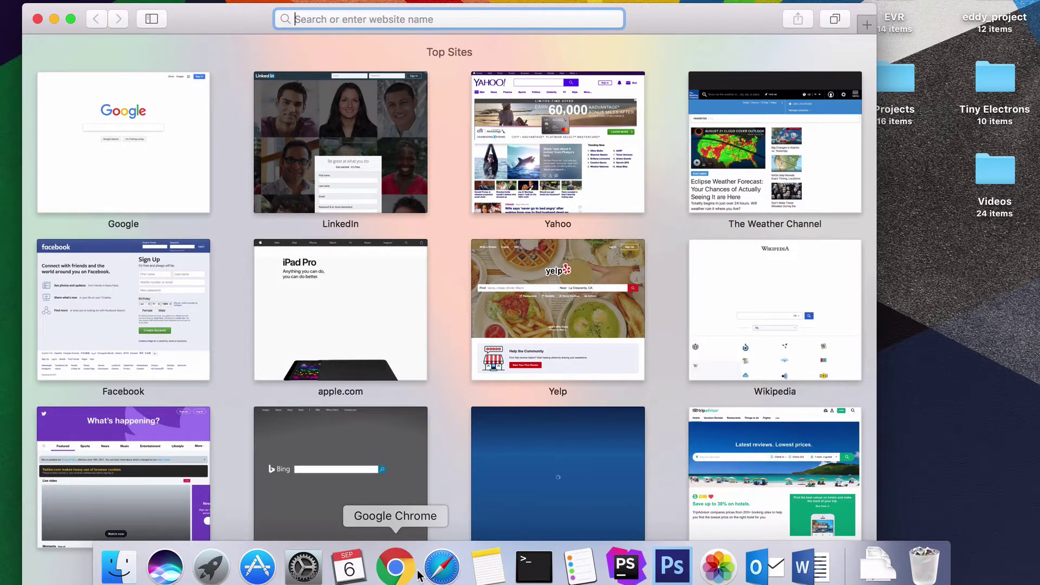
pyautogui.write('http://192.168.10.254')
pyautogui.press('Return')
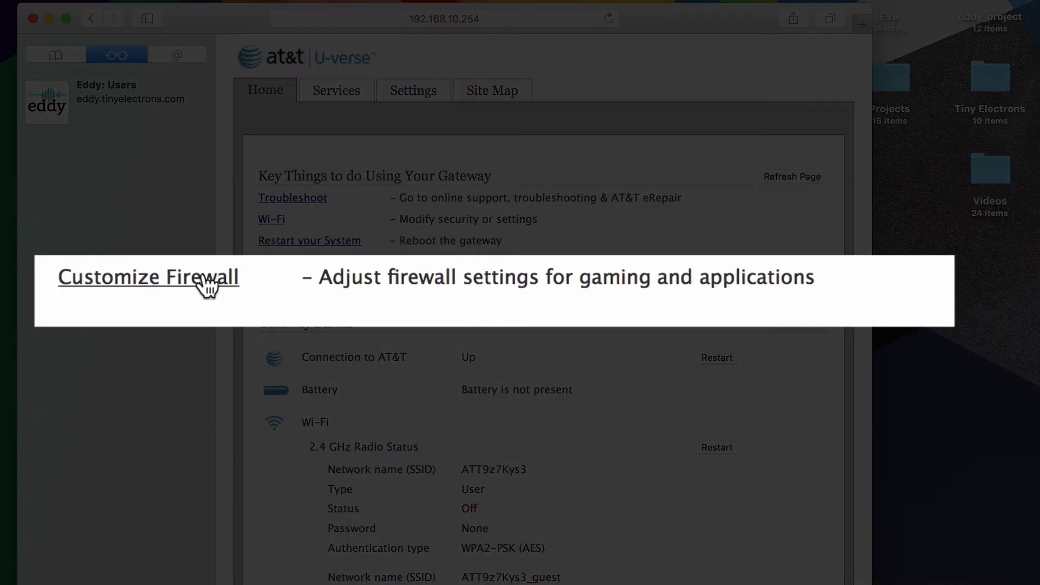
# Under Customize Firewall, choose iTach02B21B as the host computer and scroll to the firewall settings.
pyautogui.click(203, 274)
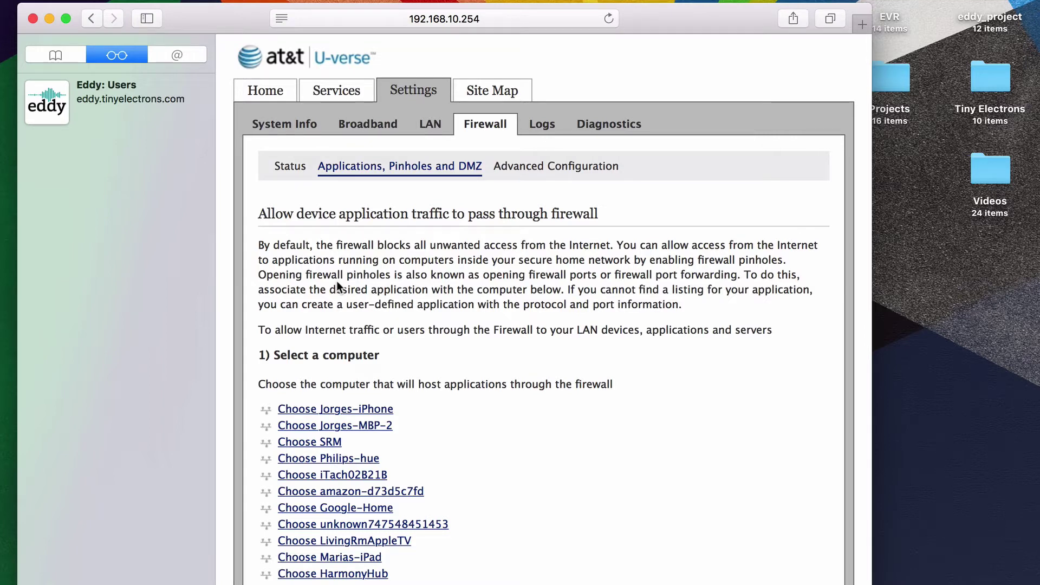
pyautogui.scroll(-6, 337, 283)
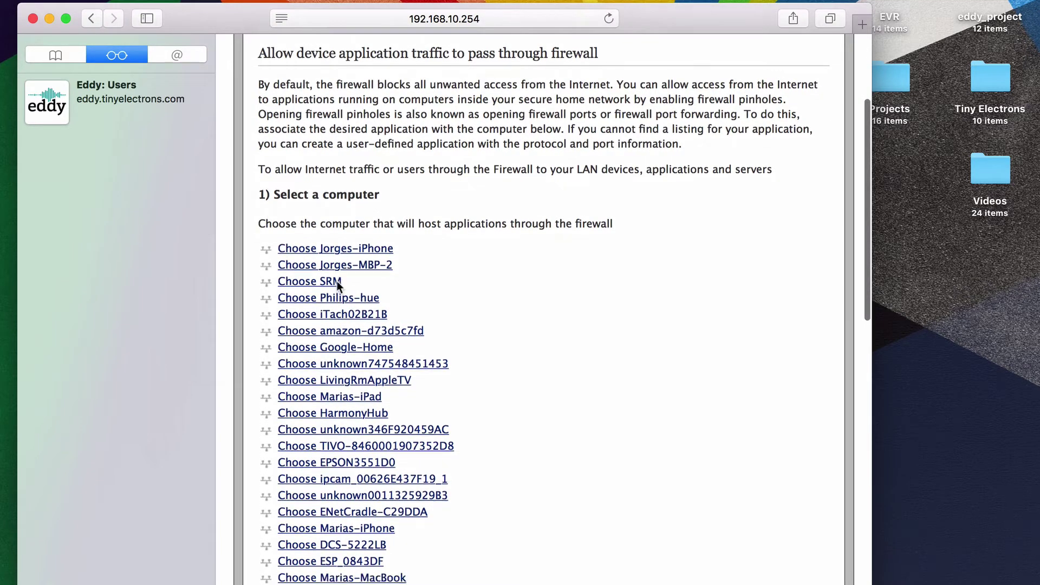
pyautogui.scroll(-4, 336, 281)
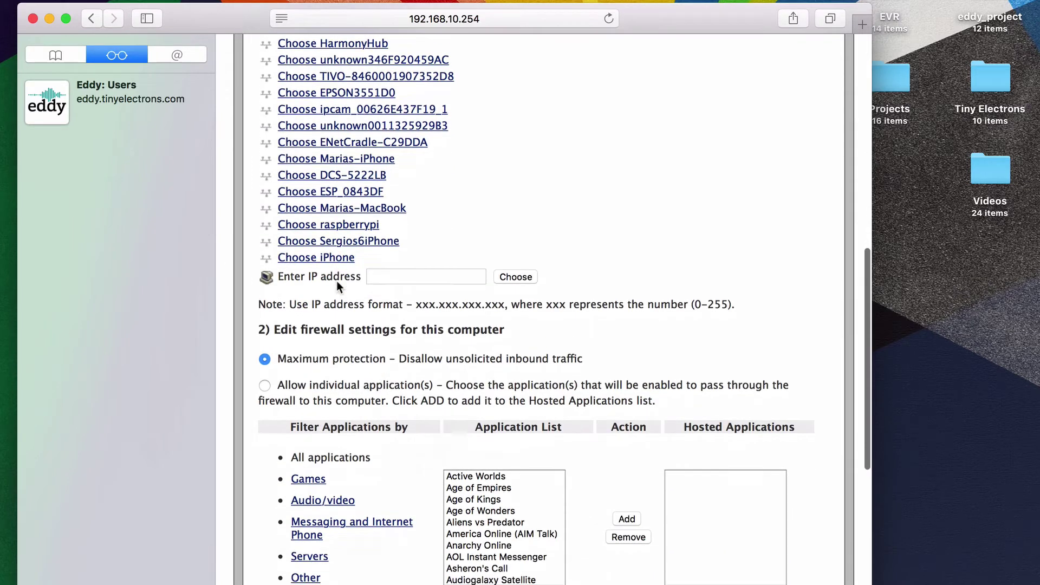
pyautogui.scroll(-2, 337, 280)
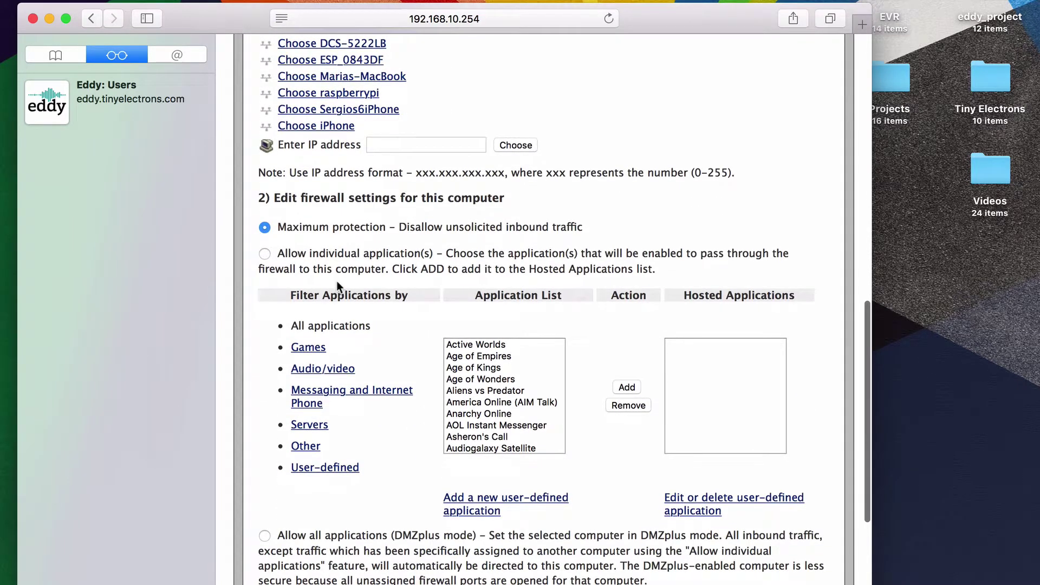
pyautogui.scroll(1, 336, 281)
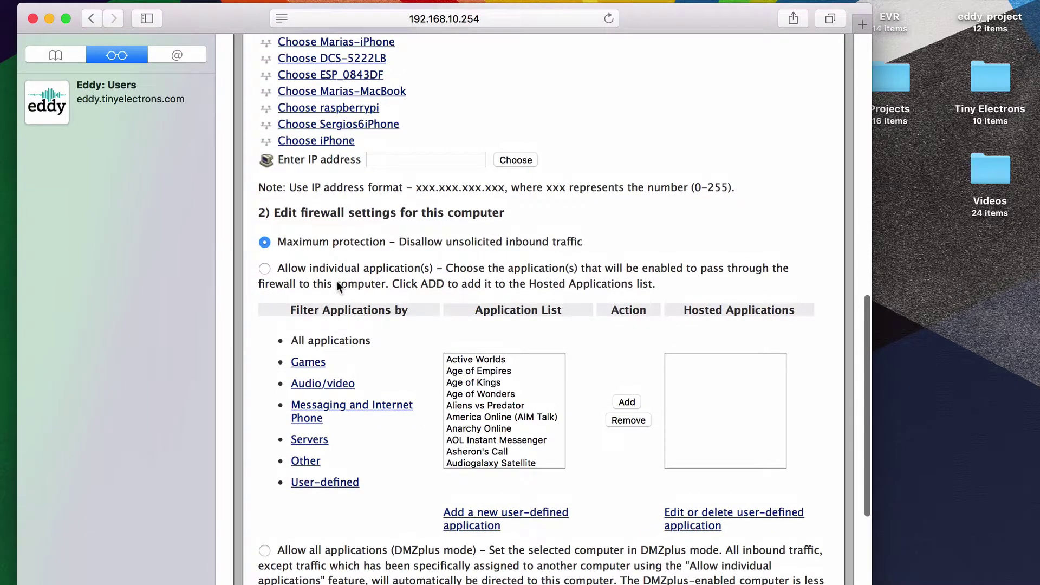
pyautogui.scroll(7, 337, 284)
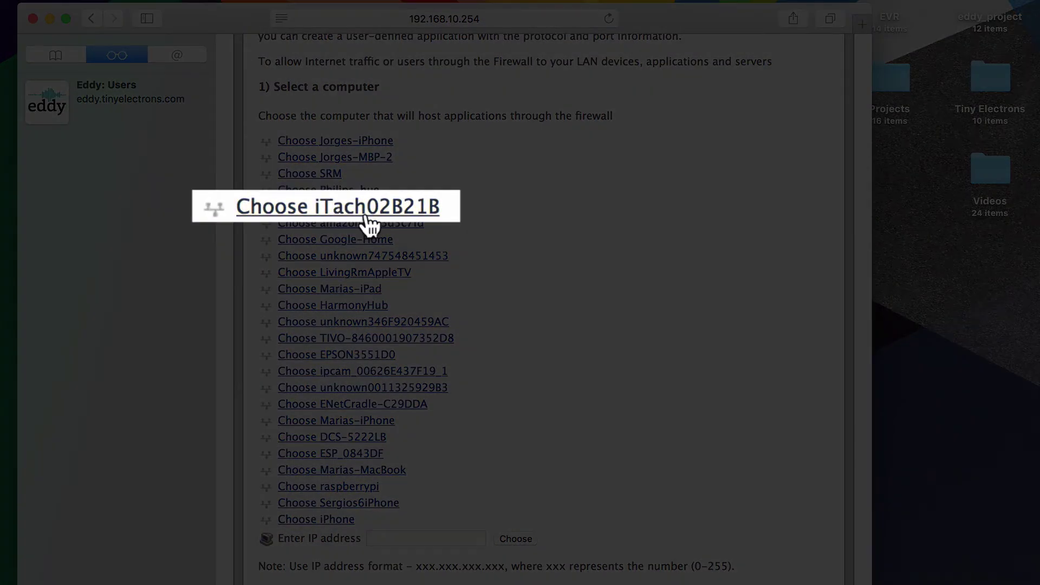
pyautogui.click(367, 211)
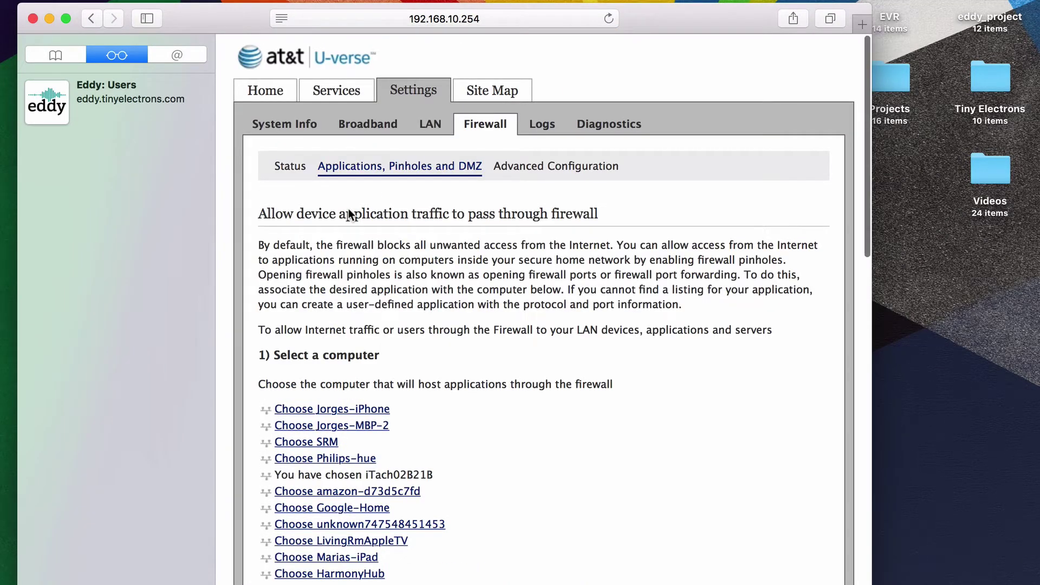
pyautogui.scroll(-6, 349, 210)
pyautogui.scroll(-8, 349, 209)
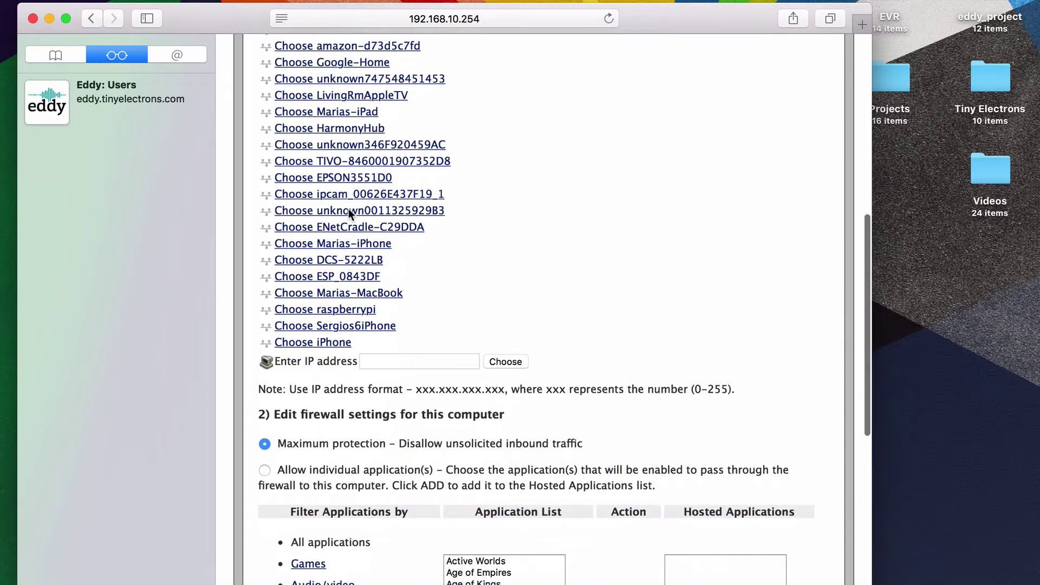
pyautogui.scroll(-5, 349, 209)
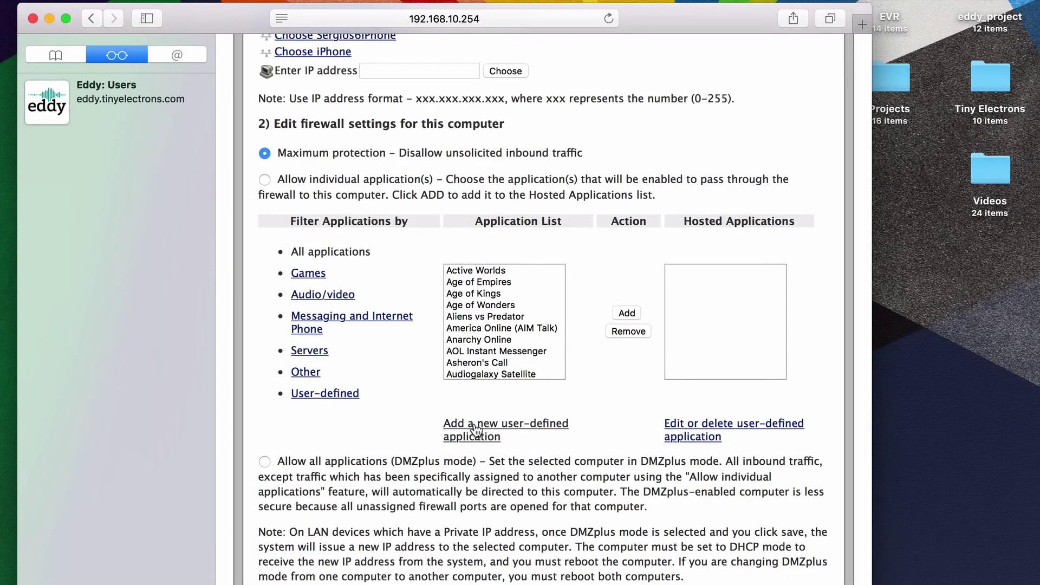
# Create a user-defined application 'IR Port 4998' with port range 4998–4998 mapped to host port 4998.
pyautogui.click(476, 427)
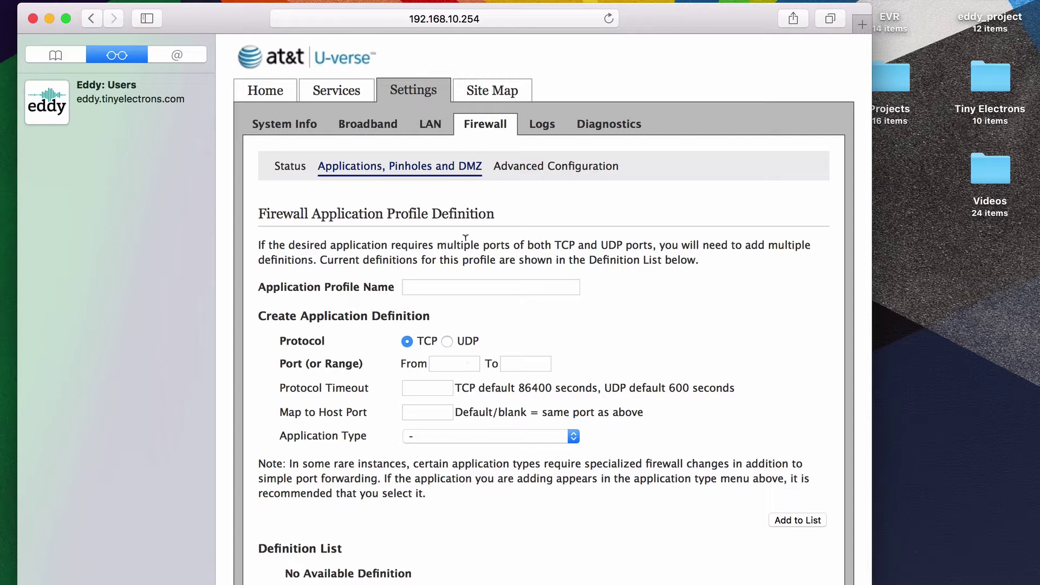
pyautogui.click(455, 283)
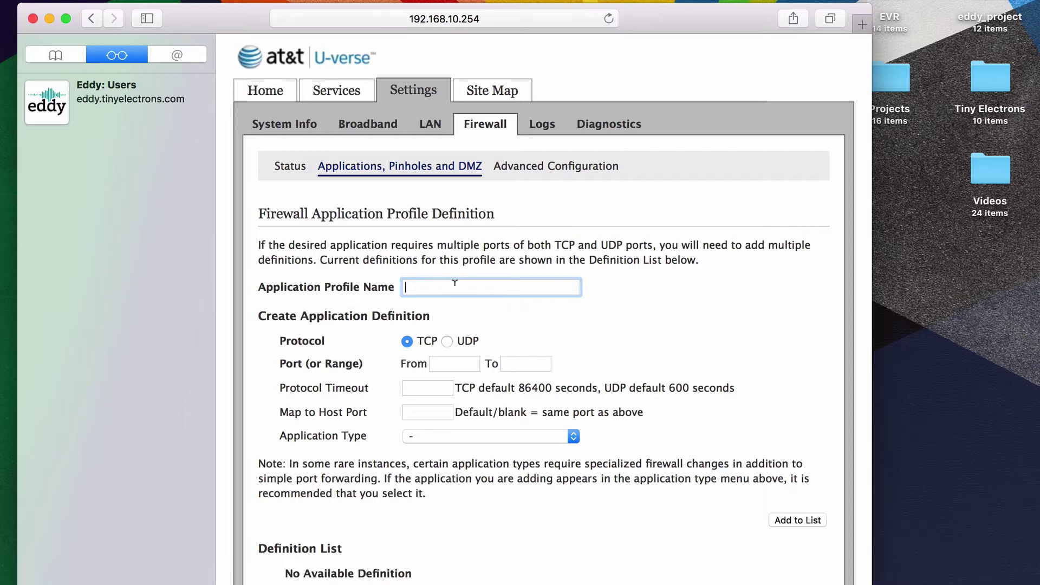
pyautogui.write('IR Port 4998')
pyautogui.click(445, 360)
pyautogui.write('4998')
pyautogui.press('Tab')
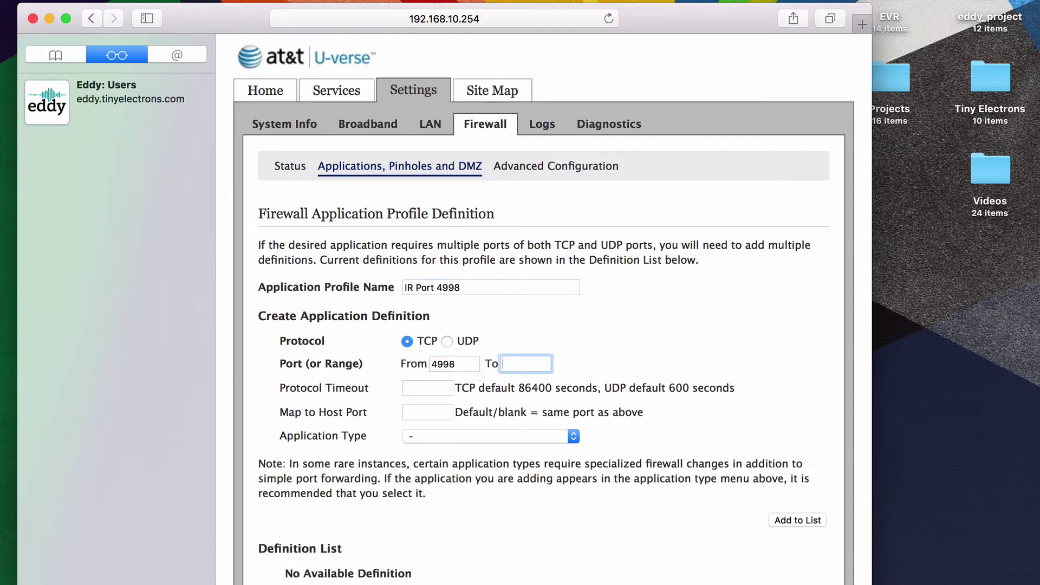
pyautogui.write('4998')
pyautogui.press('Tab')
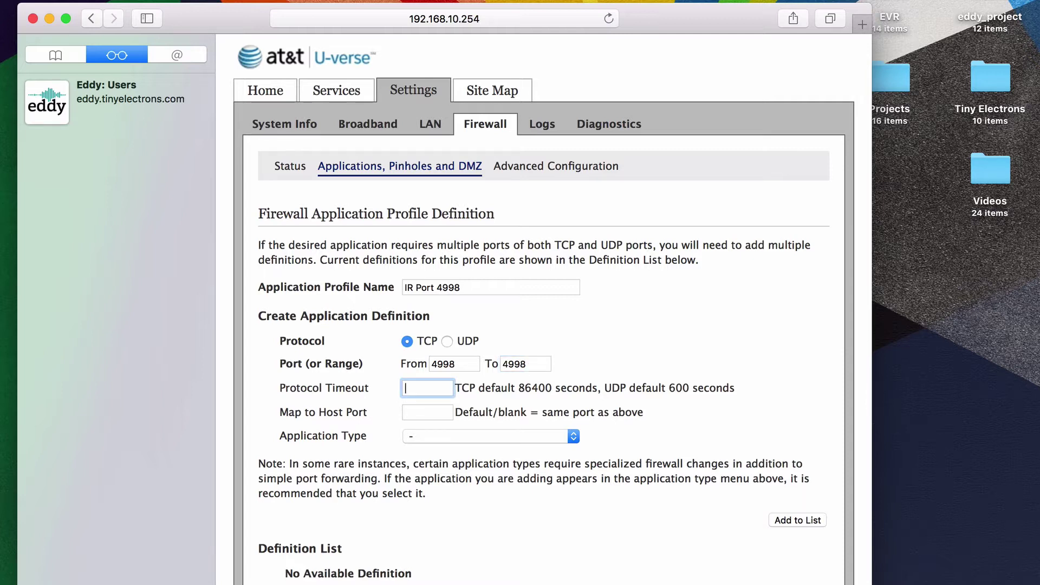
pyautogui.press('Tab')
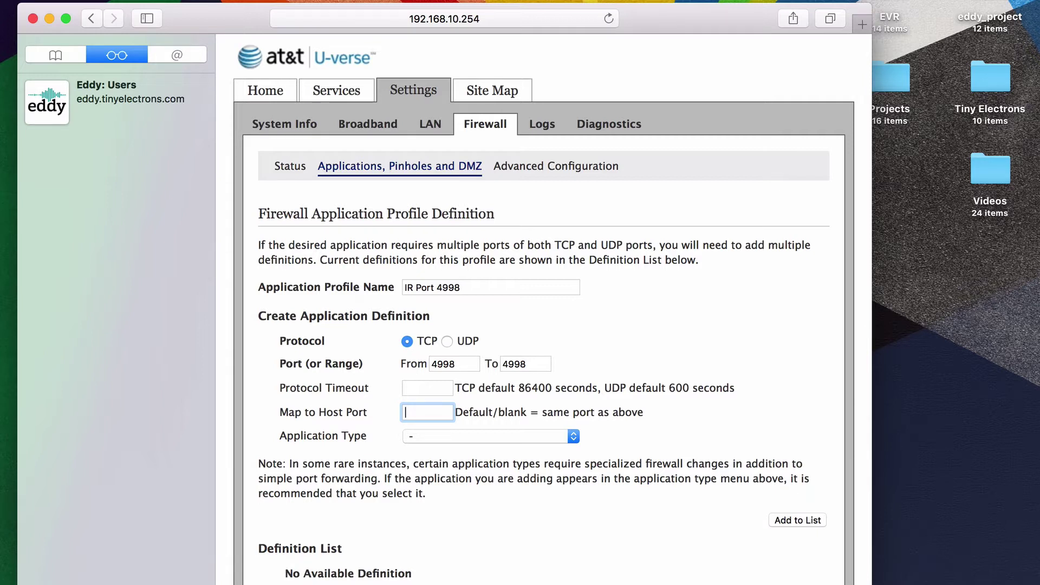
pyautogui.write('4998')
# Keep the application type at '-' and add the TCP 4998 definition to the list.
pyautogui.scroll(-1, 438, 473)
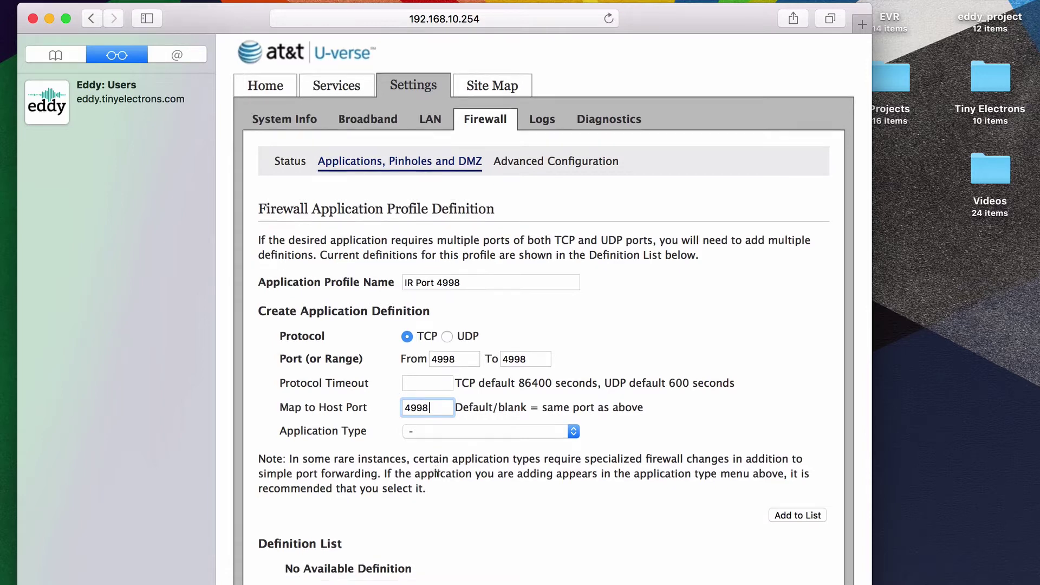
pyautogui.scroll(-3, 438, 473)
pyautogui.click(472, 352)
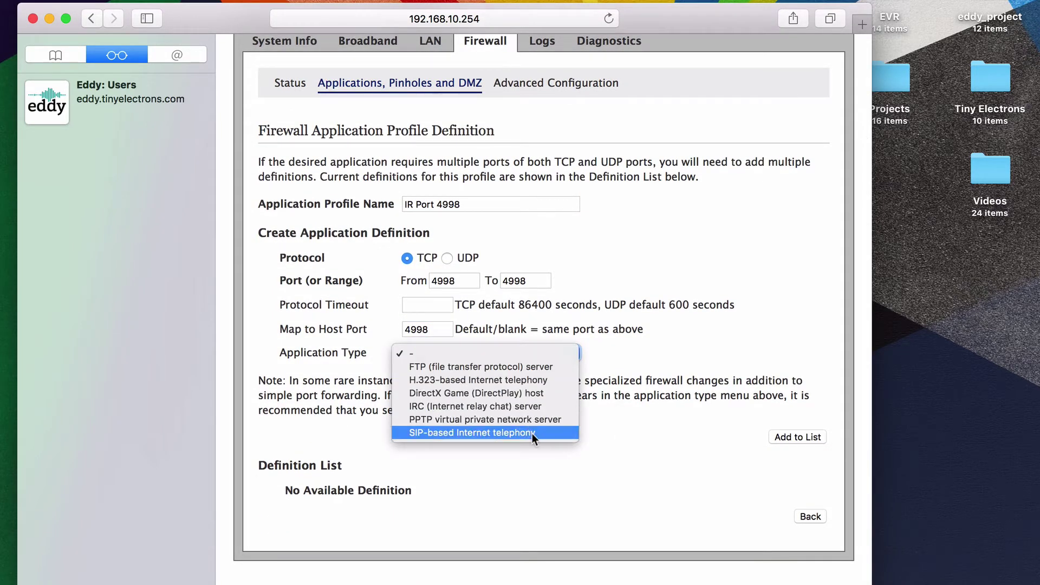
pyautogui.click(652, 368)
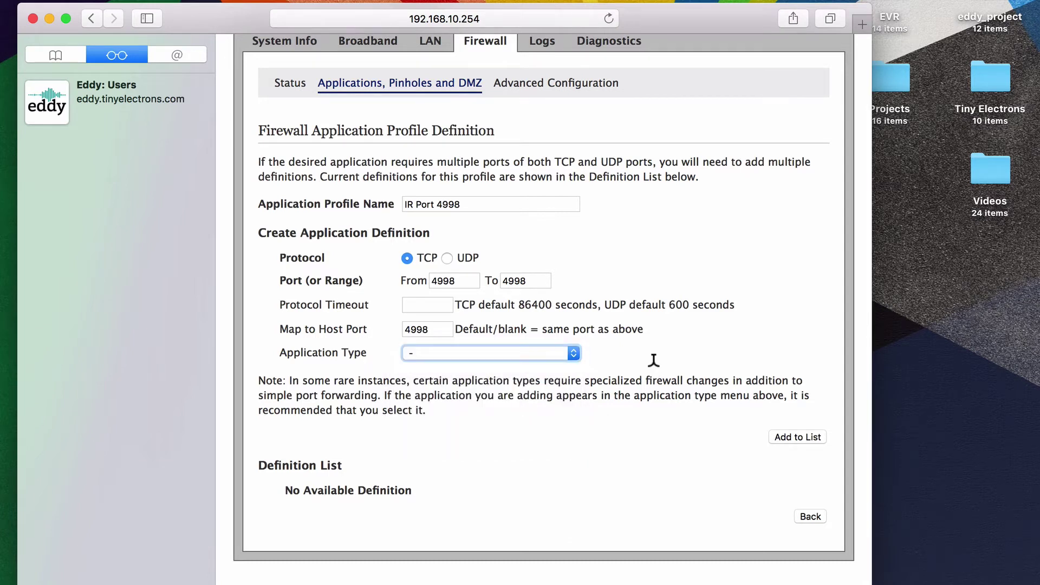
pyautogui.click(797, 437)
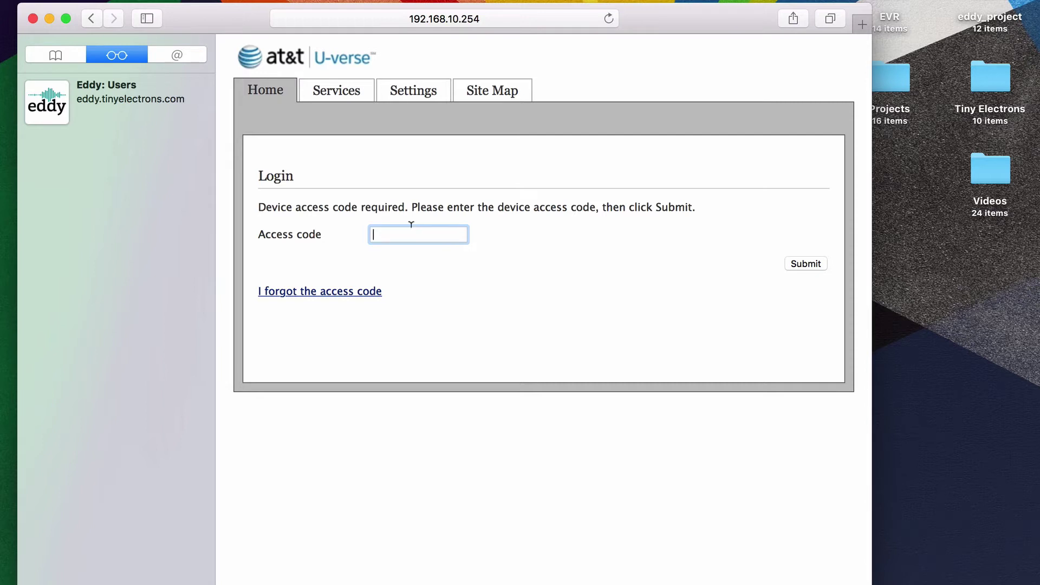
# Enter the device access code and confirm tcp 4998→4998 appears in the Definition List.
pyautogui.write('1234564567890')
pyautogui.click(805, 264)
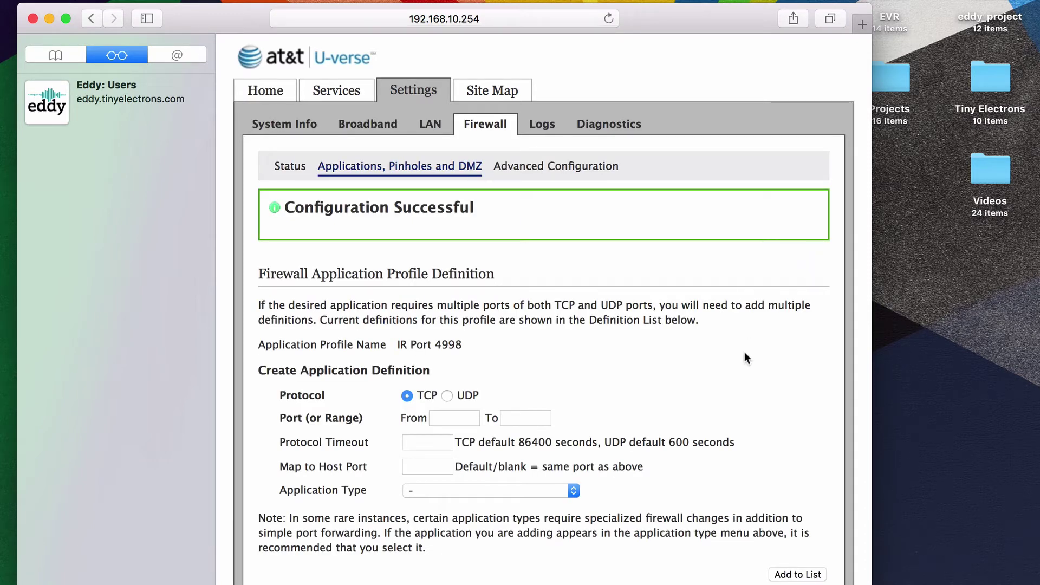
pyautogui.scroll(-5, 745, 353)
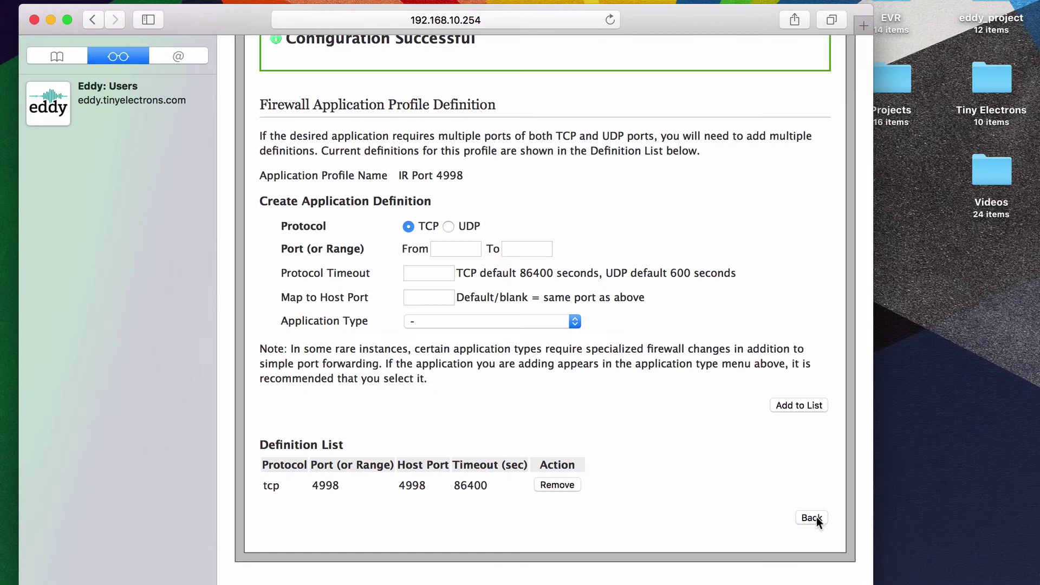
# Go back to the pinholes page and select iTach02B21B as the hosting computer again.
pyautogui.click(812, 518)
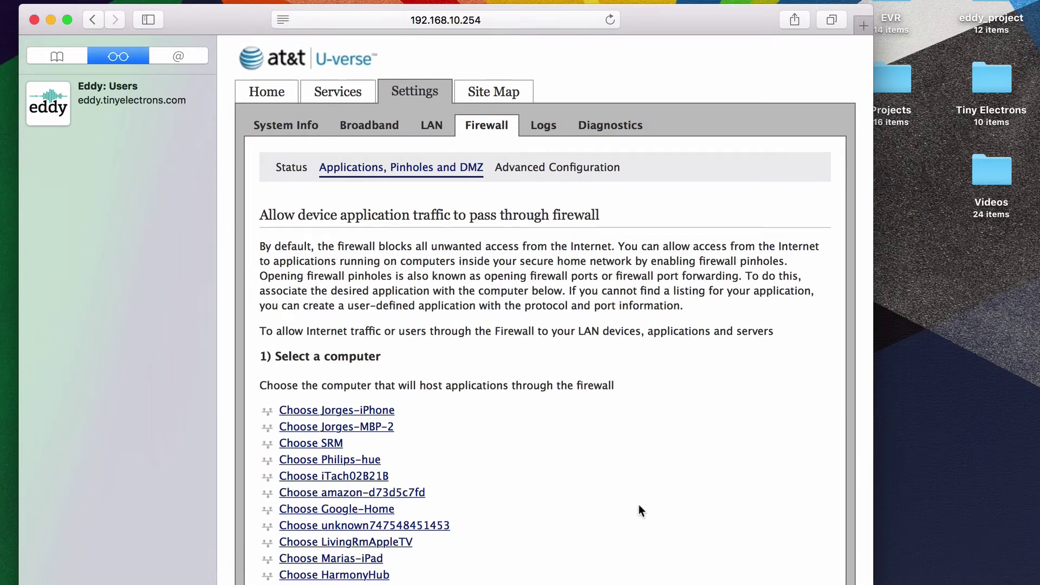
pyautogui.scroll(-7, 638, 505)
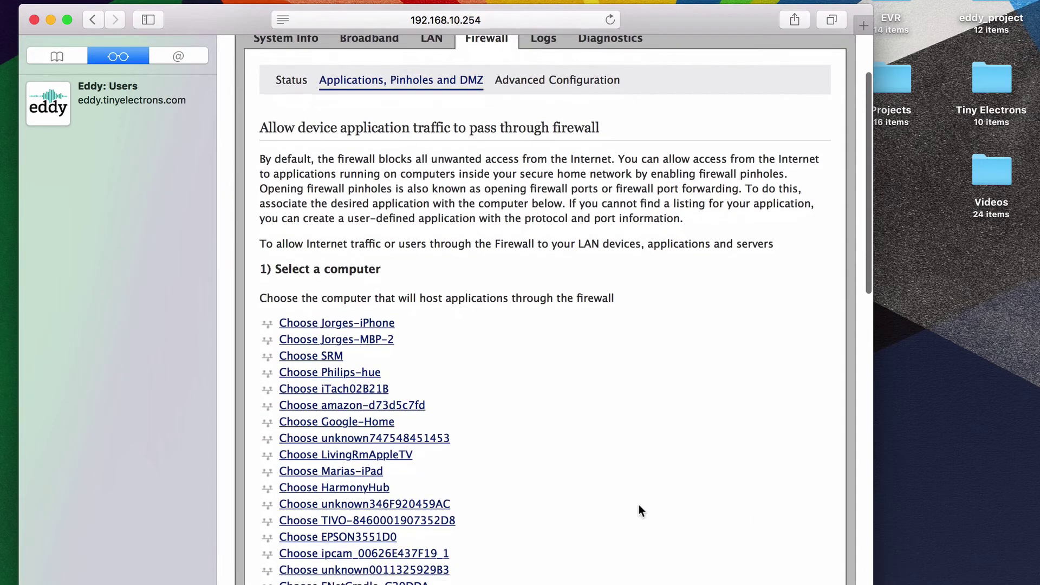
pyautogui.scroll(-6, 638, 509)
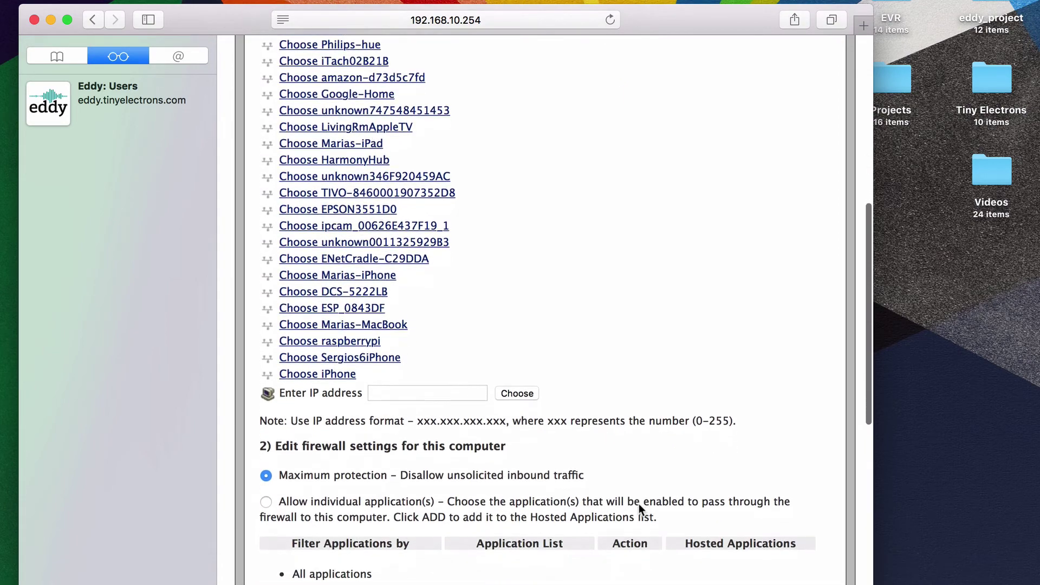
pyautogui.scroll(4, 639, 510)
pyautogui.scroll(9, 638, 509)
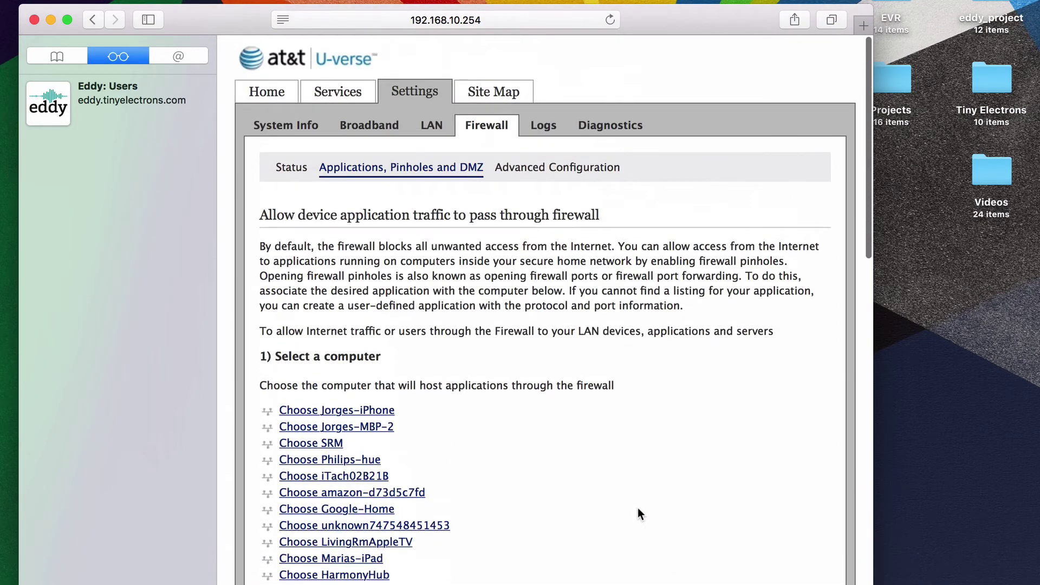
pyautogui.scroll(-1, 638, 508)
pyautogui.click(369, 418)
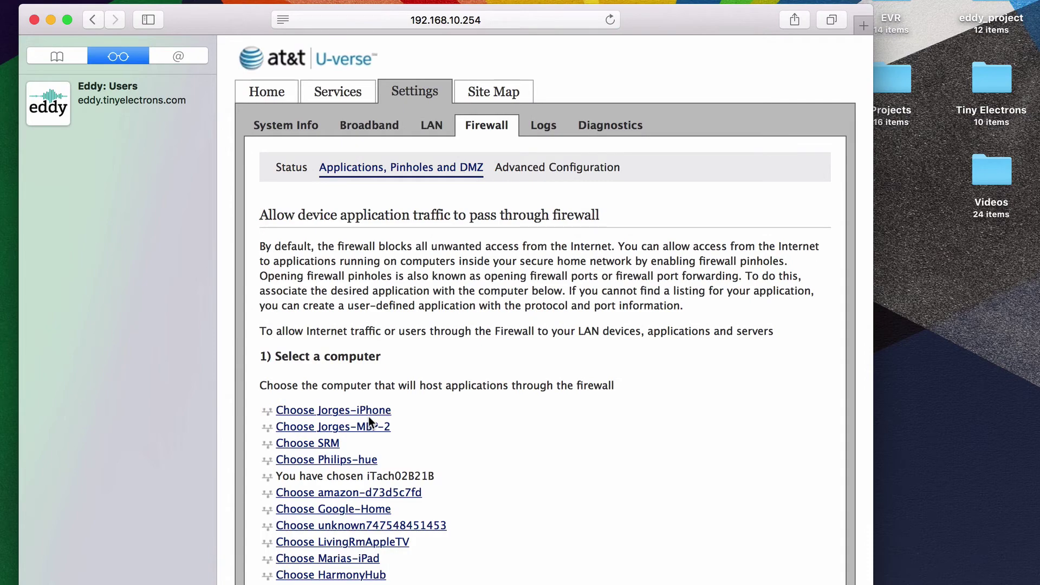
# Select IR Port 4998 in the Application List and add it to iTach02B21B's hosted applications.
pyautogui.scroll(-15, 545, 479)
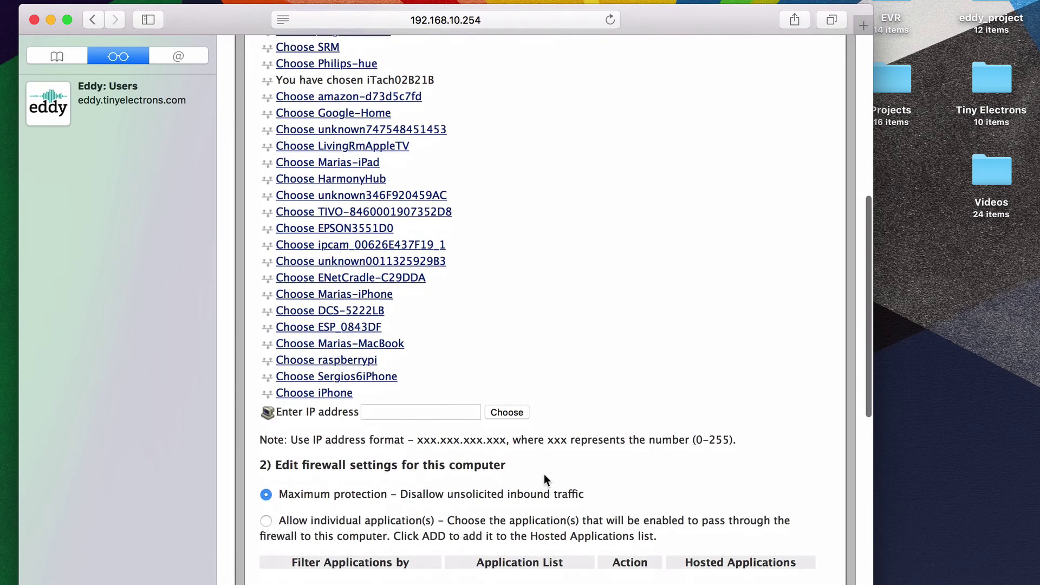
pyautogui.scroll(-5, 544, 473)
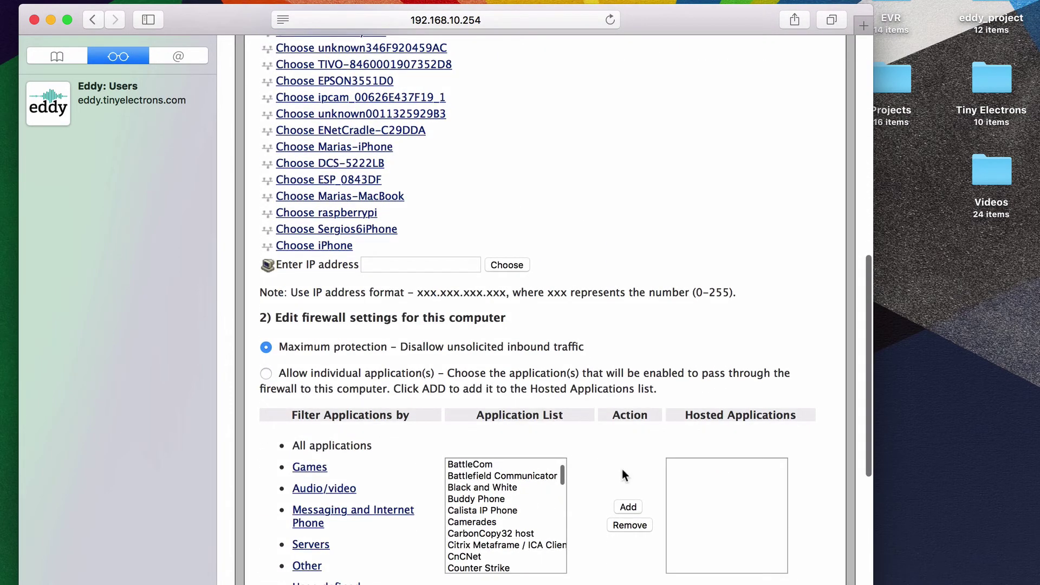
pyautogui.scroll(-3, 592, 470)
pyautogui.scroll(-8, 488, 427)
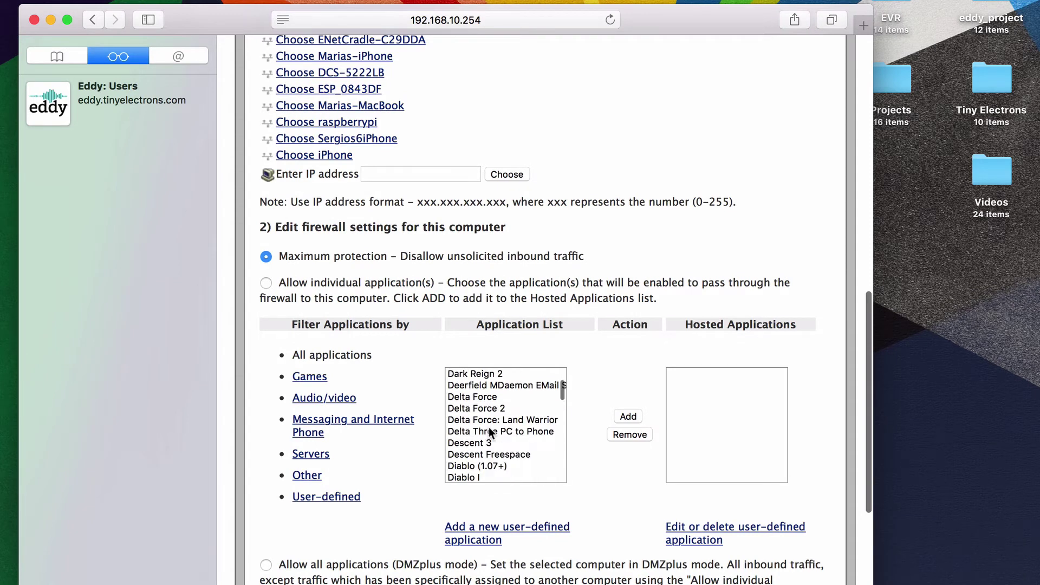
pyautogui.scroll(-6, 489, 427)
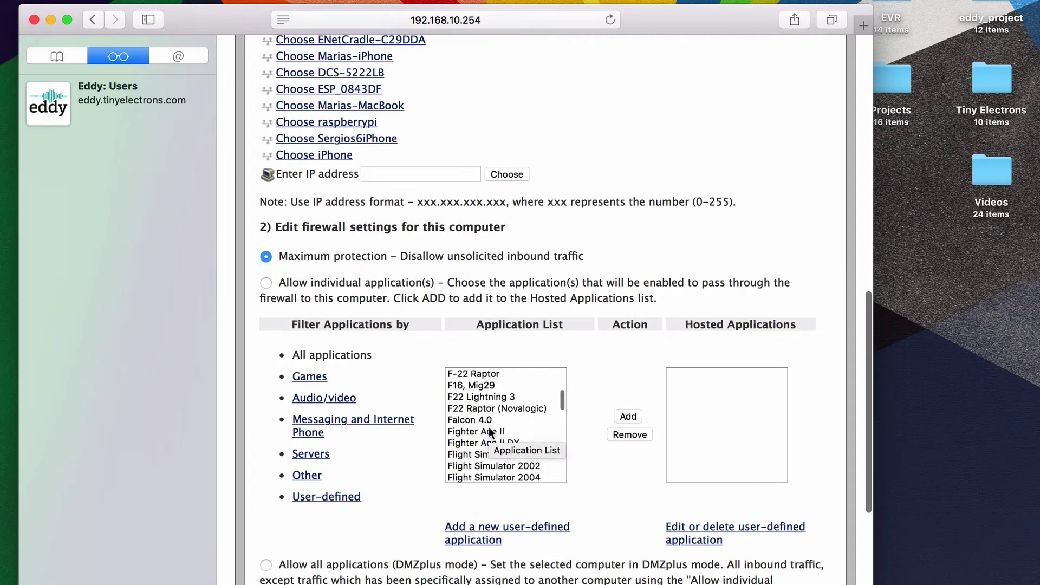
pyautogui.scroll(-8, 489, 429)
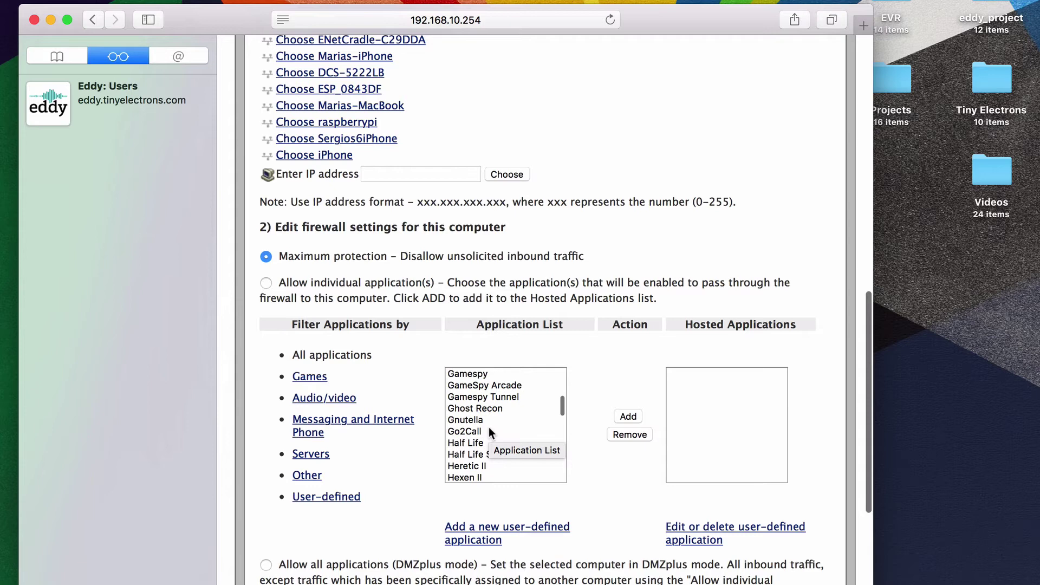
pyautogui.scroll(-5, 489, 429)
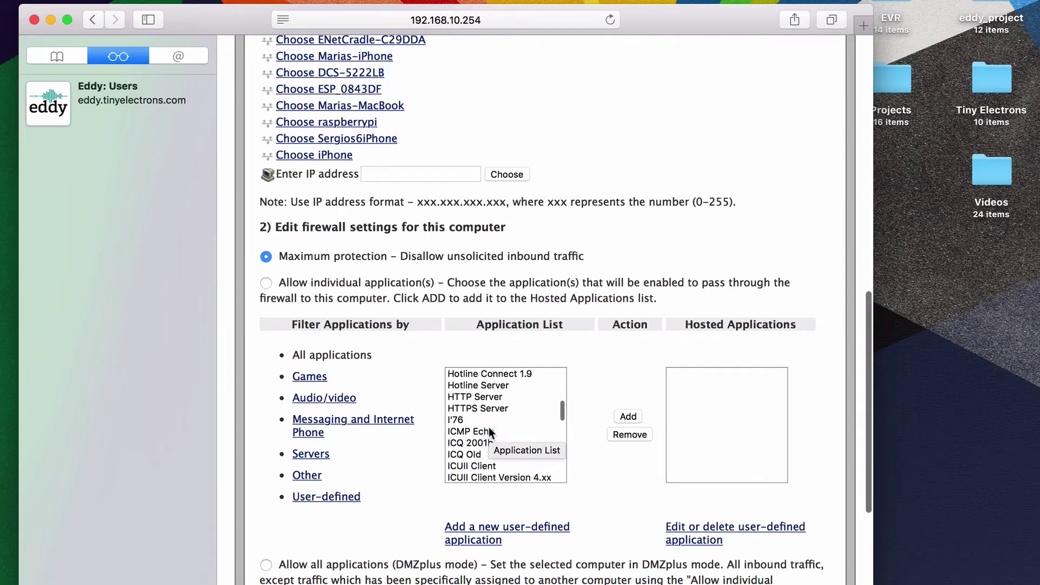
pyautogui.scroll(-5, 489, 432)
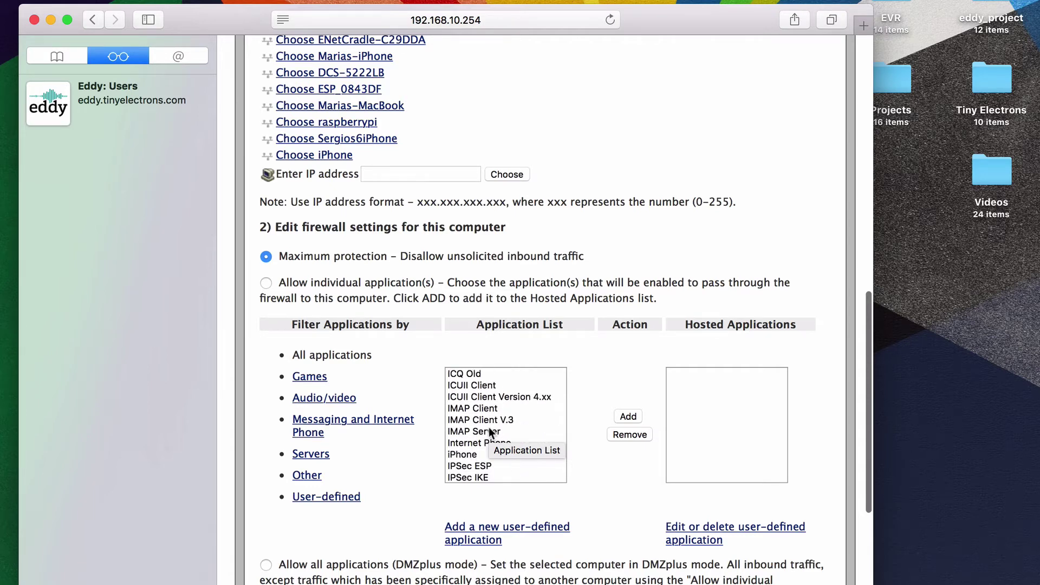
pyautogui.click(474, 466)
pyautogui.scroll(-2, 623, 390)
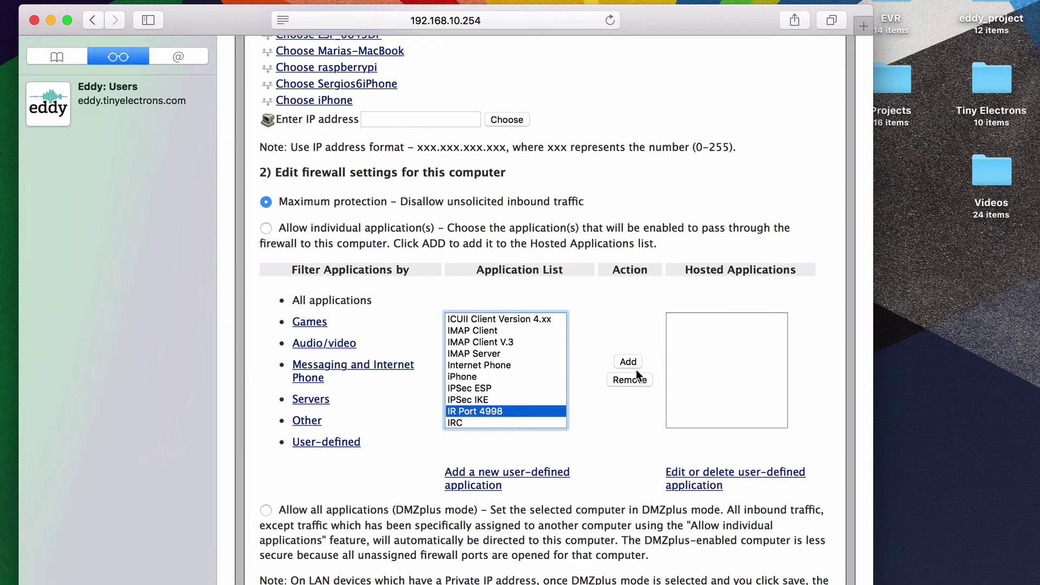
pyautogui.click(628, 361)
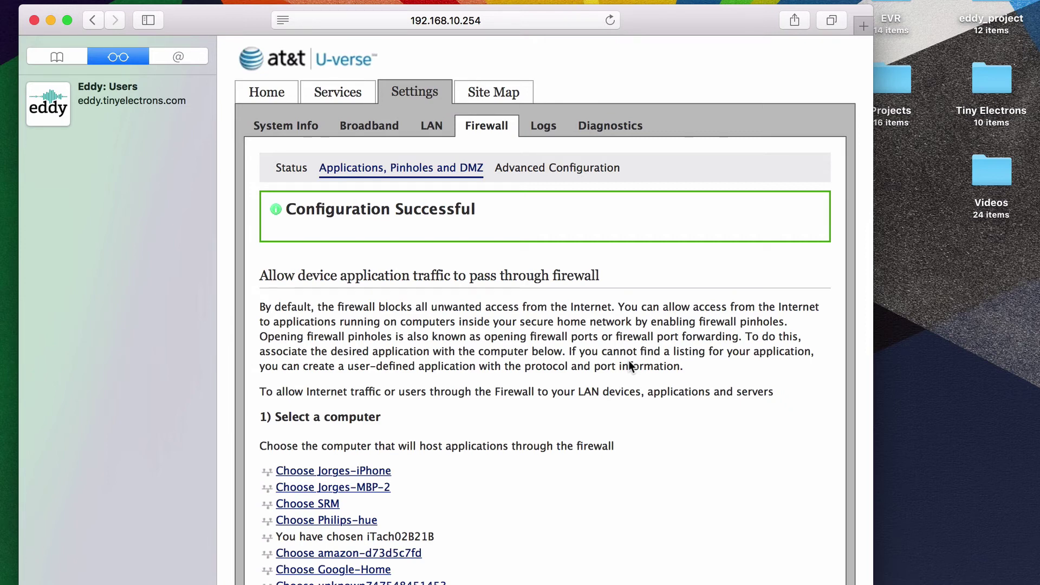
# Save the firewall settings and verify IR Port 4998 is listed under Hosted Applications.
pyautogui.scroll(-15, 630, 366)
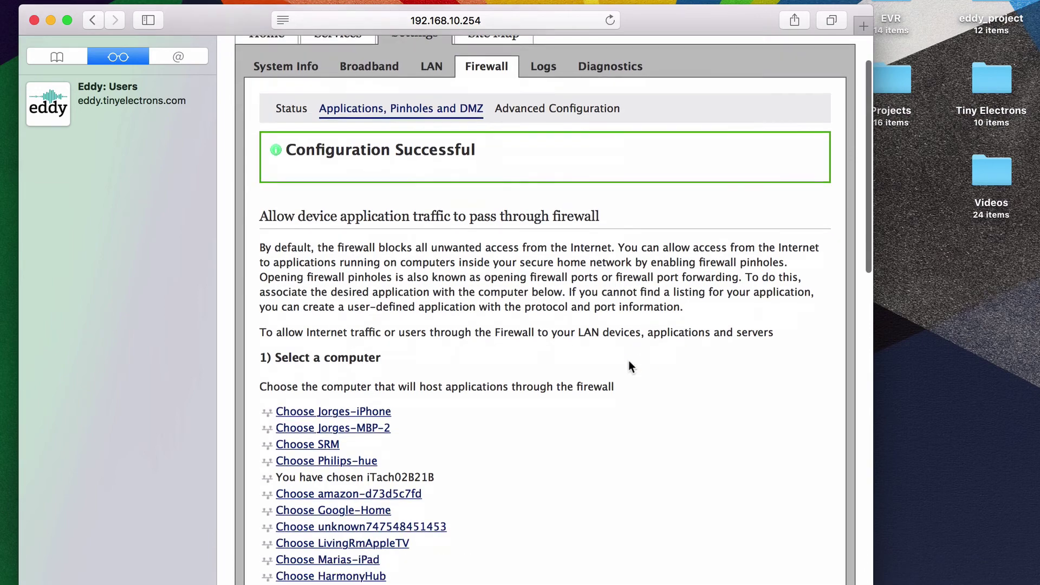
pyautogui.scroll(-3, 628, 366)
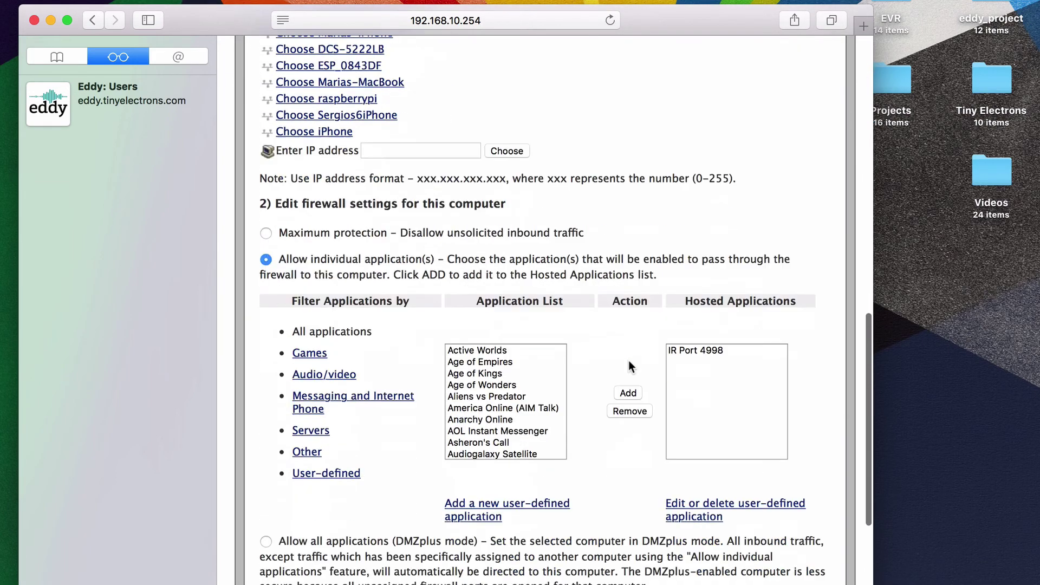
pyautogui.scroll(-2, 630, 366)
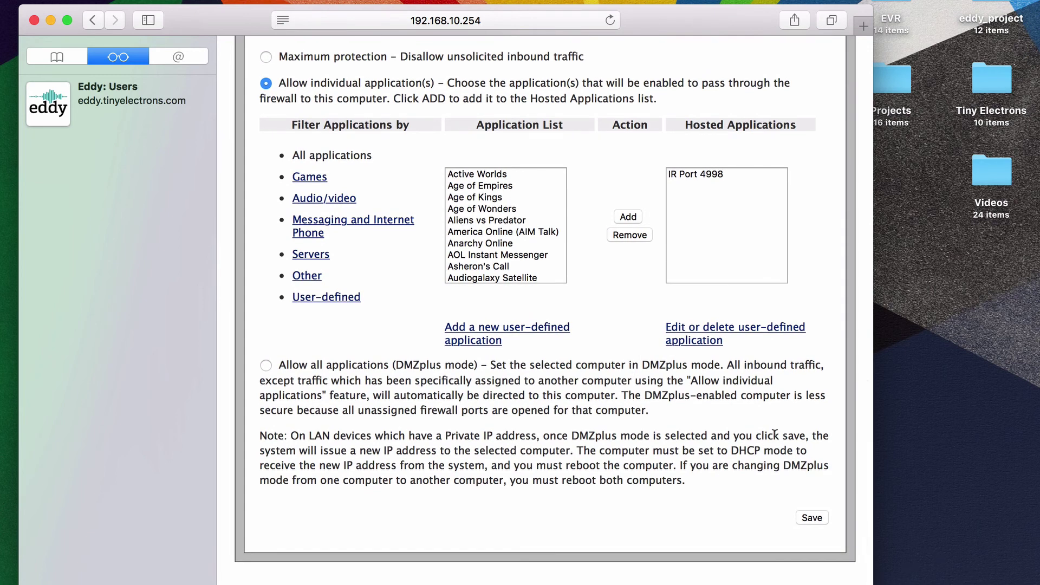
pyautogui.click(812, 518)
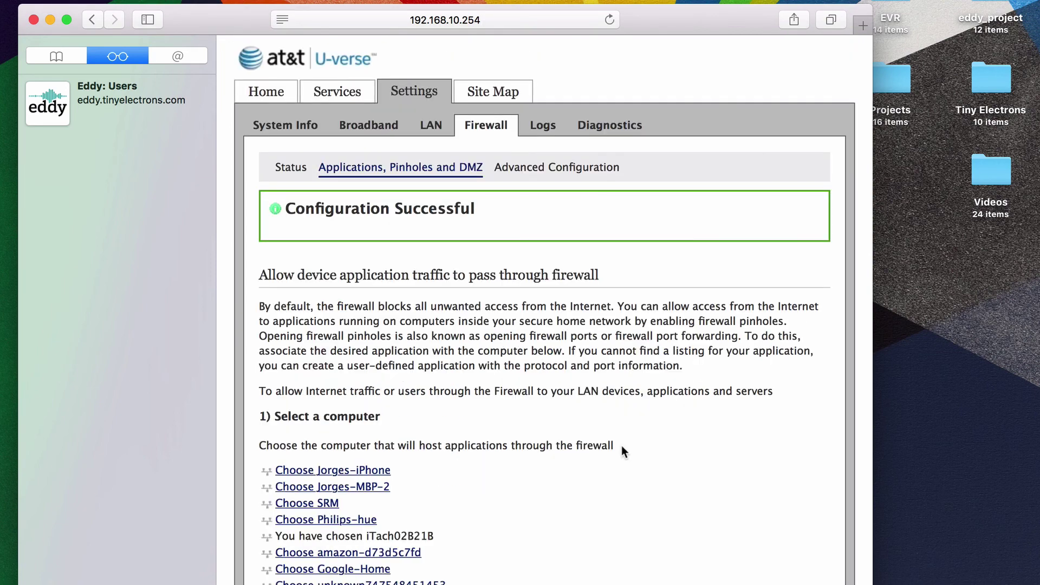
pyautogui.scroll(-3, 622, 447)
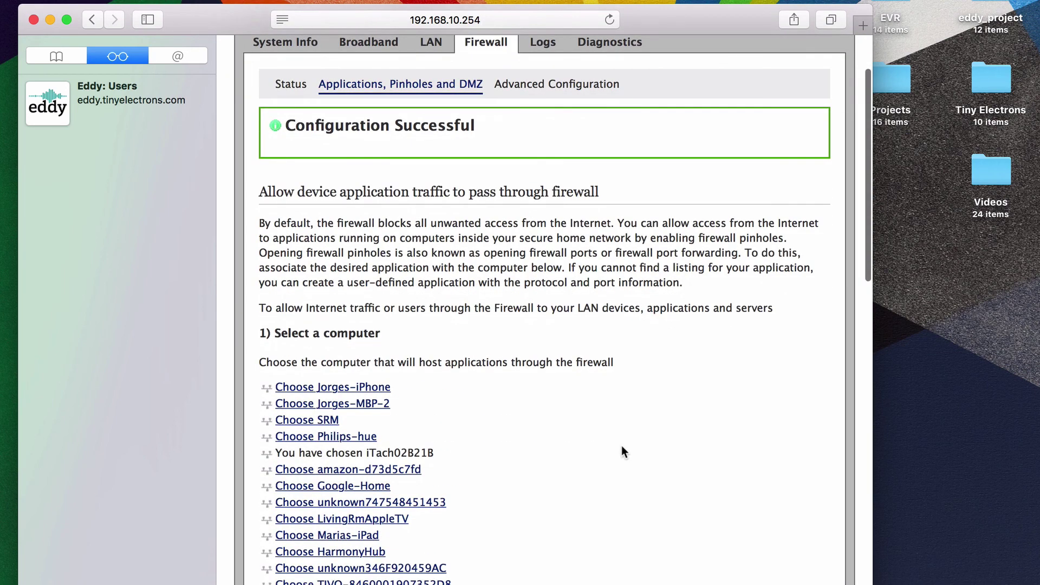
pyautogui.scroll(-15, 622, 445)
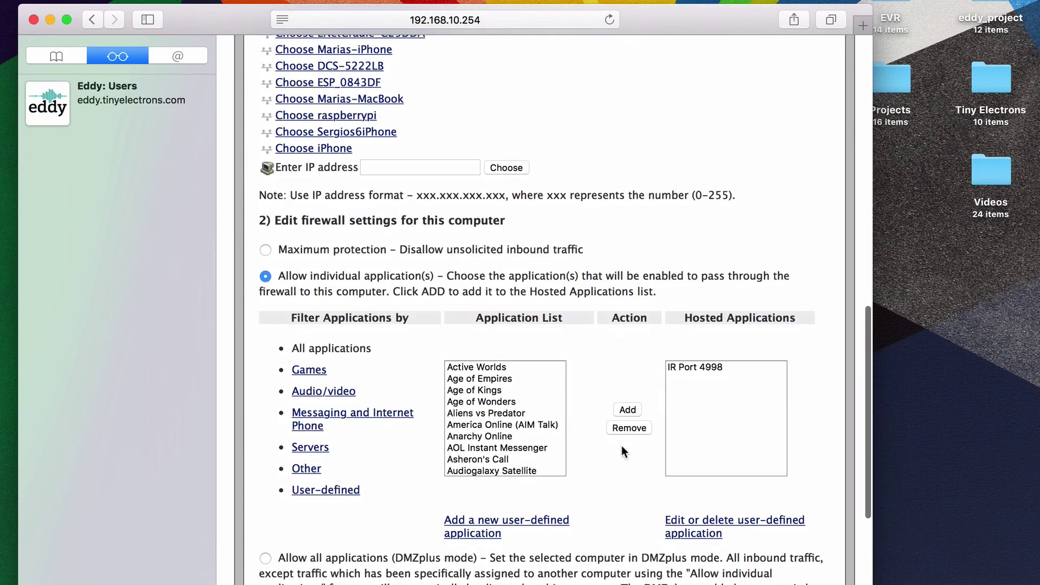